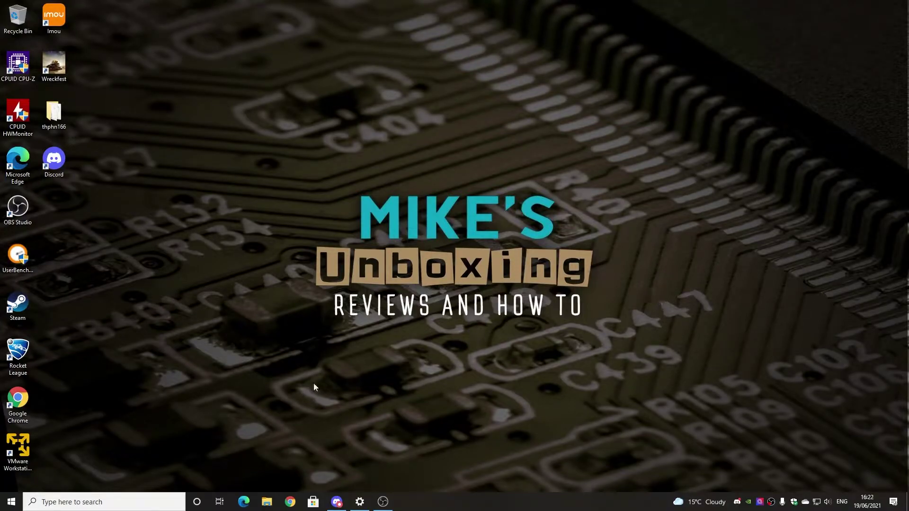
Check the Discord voice settings, minimise that window, and open the Windows Sound settings
click(343, 502)
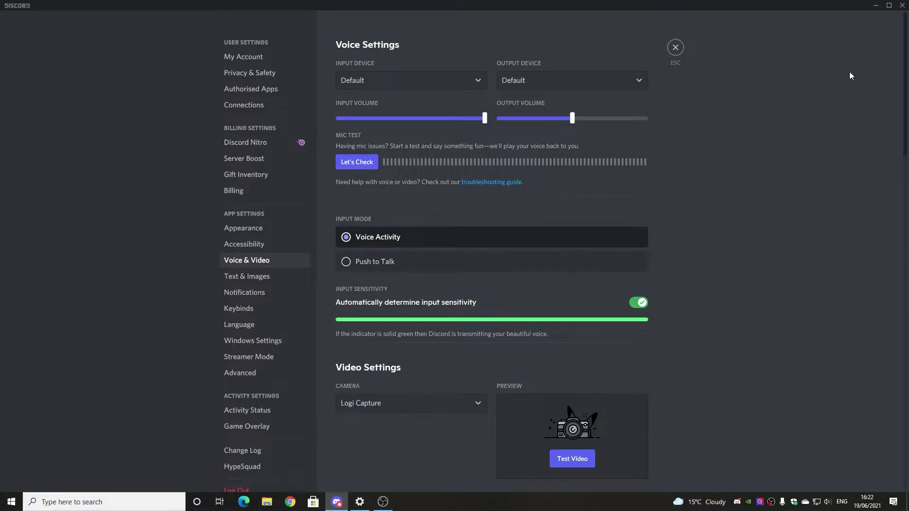
click(875, 8)
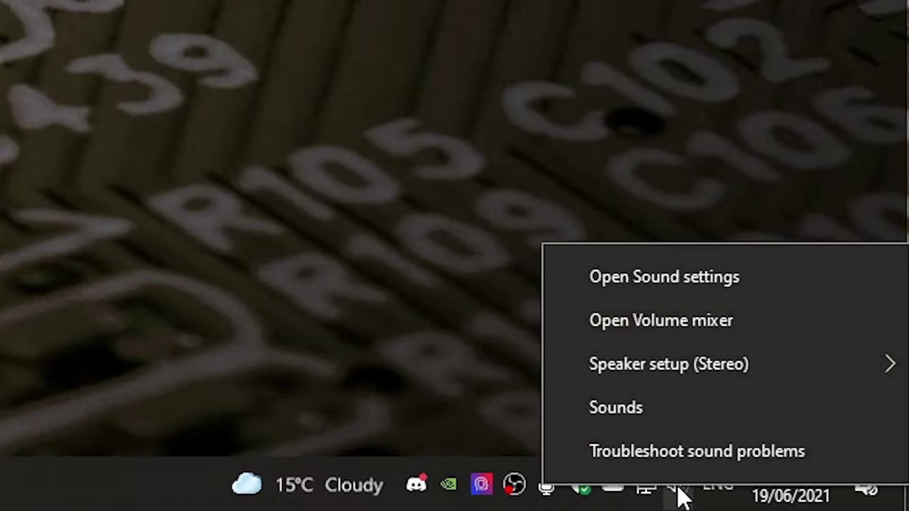
click(670, 282)
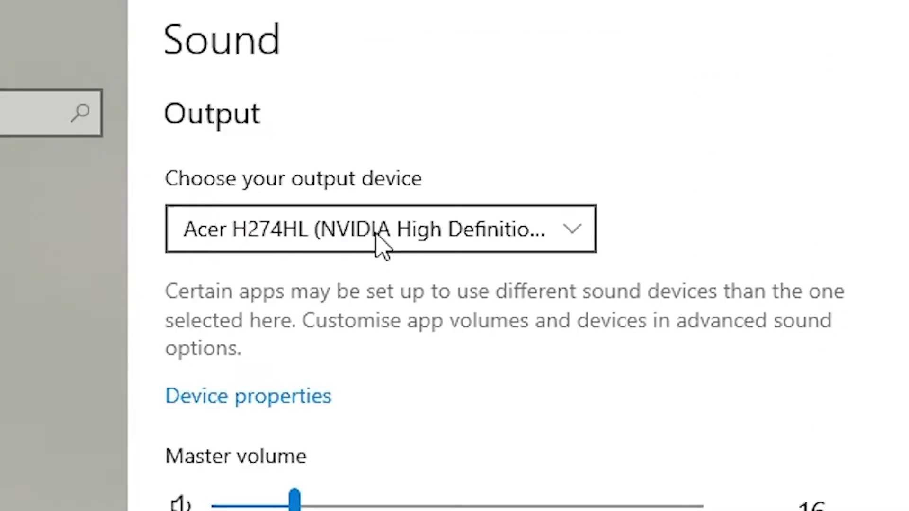
Switch the output device to Speakers (7- MSI GH50 Gaming Headset) and back to Acer H274HL (NVIDIA High Definition Audio)
click(571, 236)
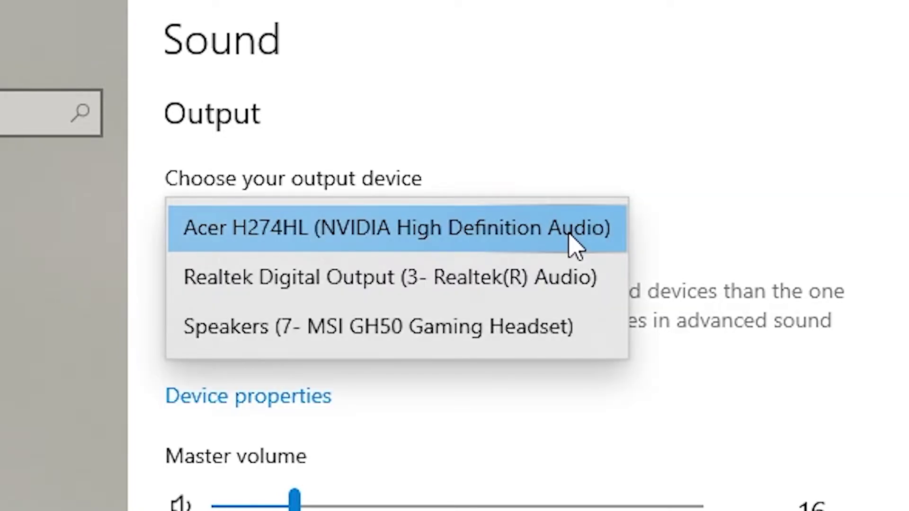
click(493, 338)
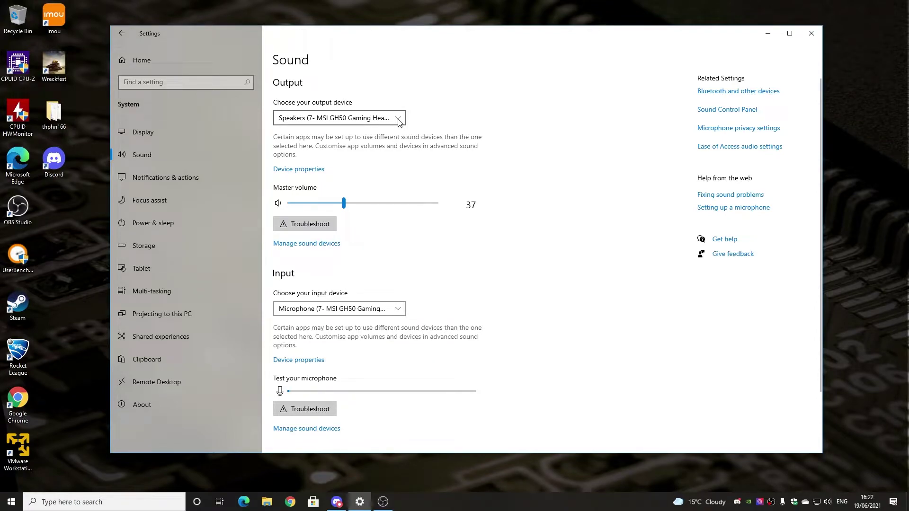
click(398, 119)
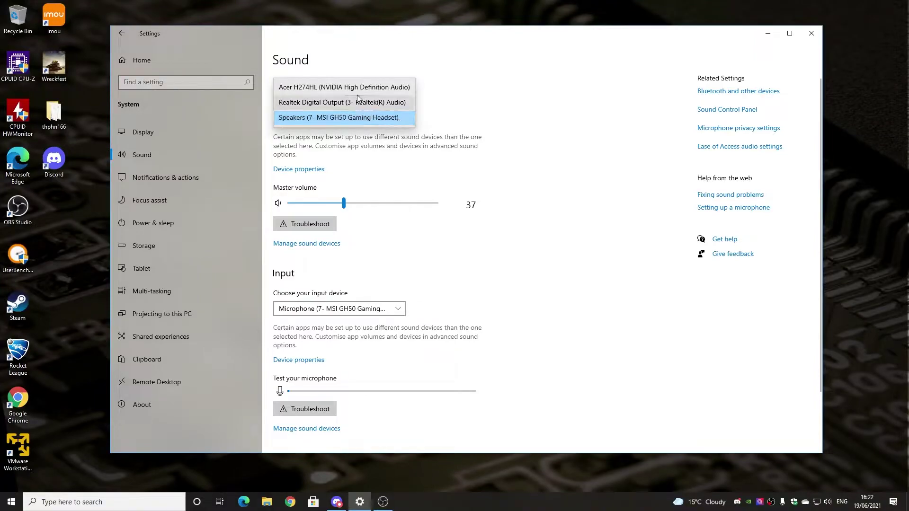
click(356, 91)
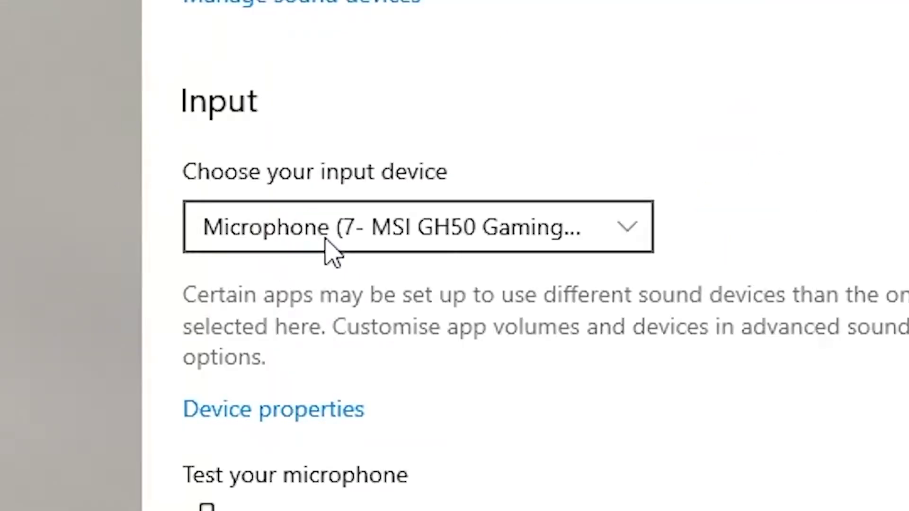
Examine the available input devices and output devices in the Windows Sound settings
click(313, 313)
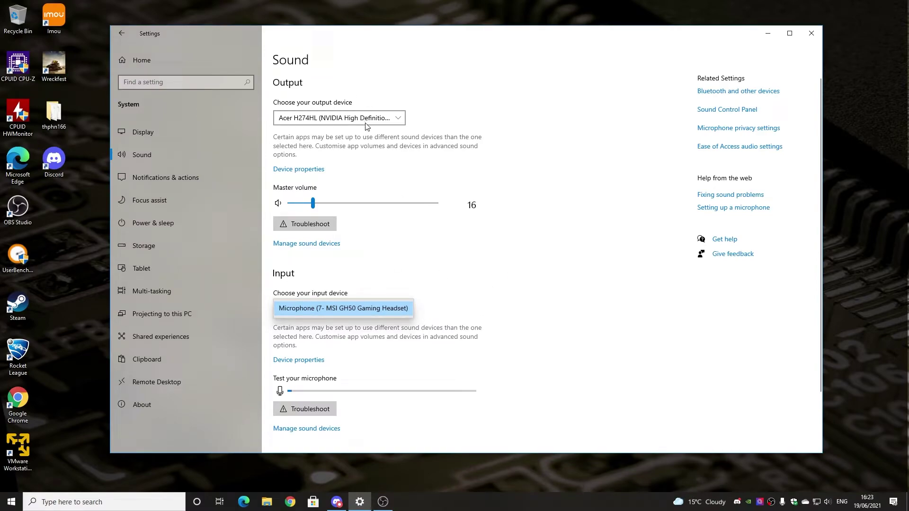
click(365, 125)
click(363, 123)
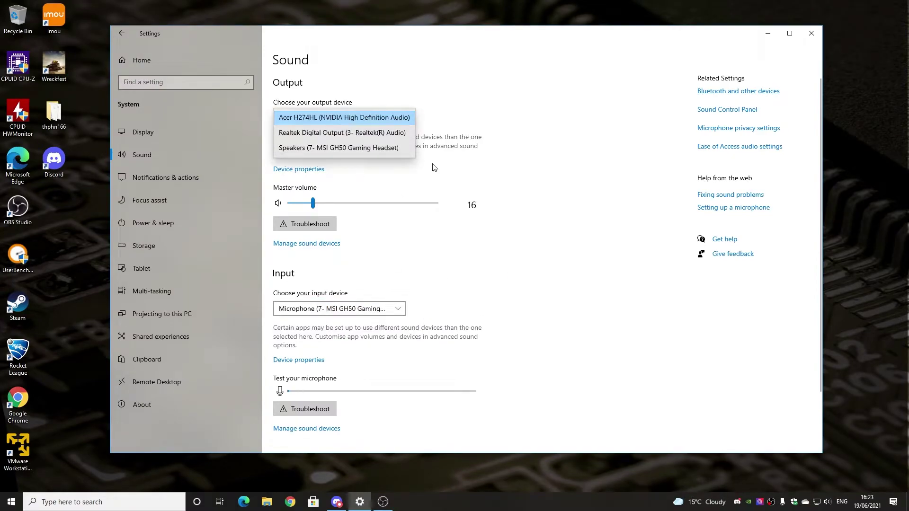
click(522, 180)
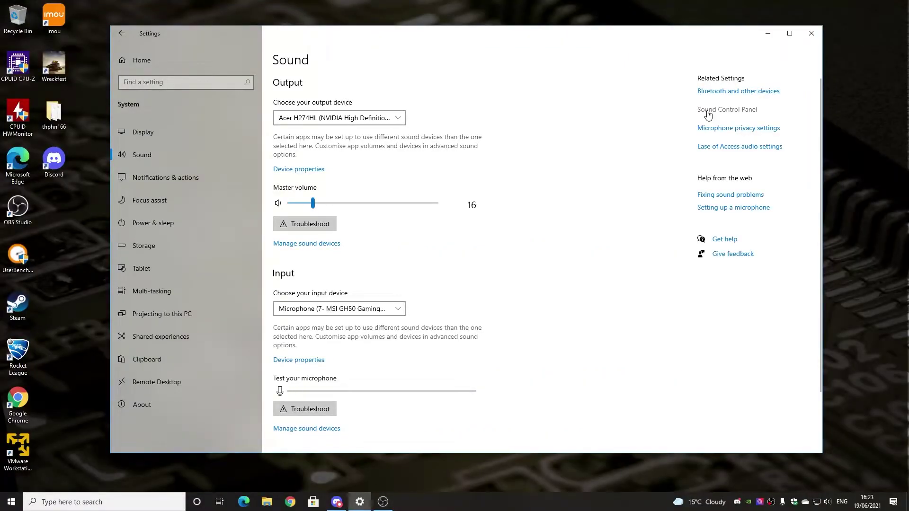
Open the Sound Control Panel and set the MSI GH50 Gaming Headset speakers as the default playback device
click(708, 113)
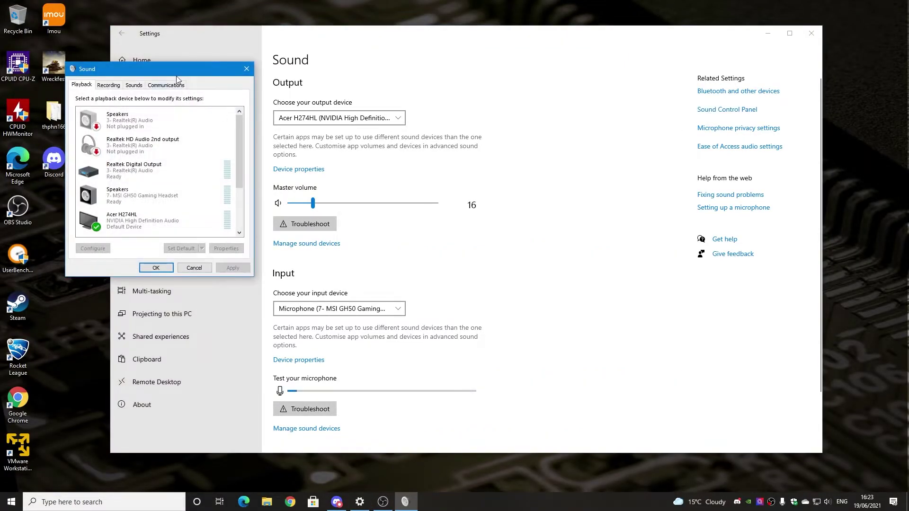
drag(176, 76, 515, 124)
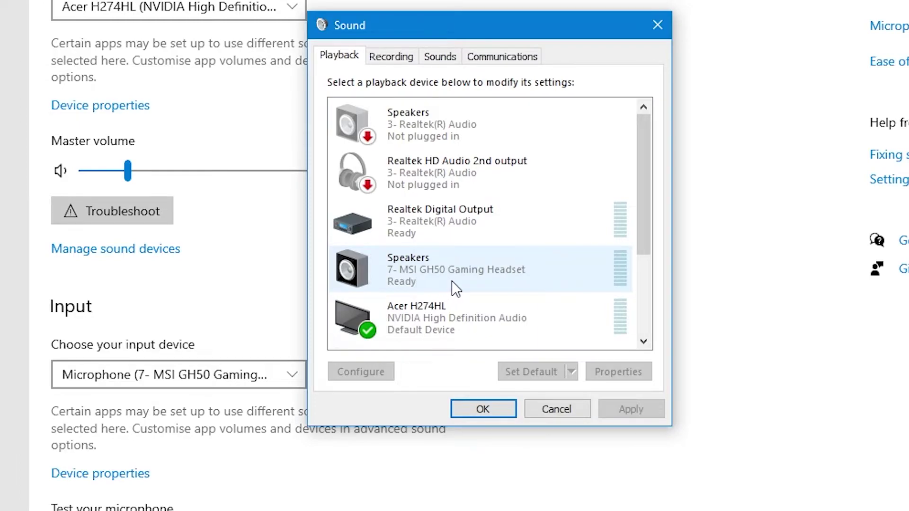
click(400, 265)
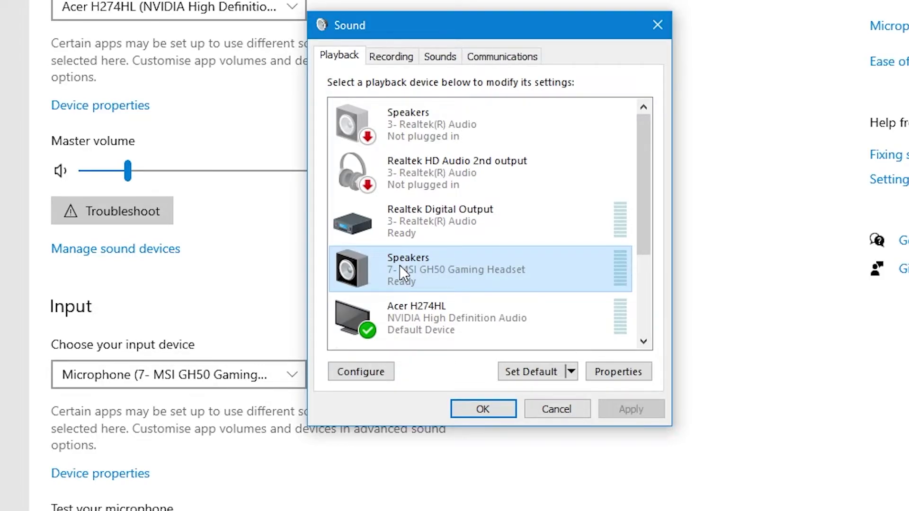
click(522, 372)
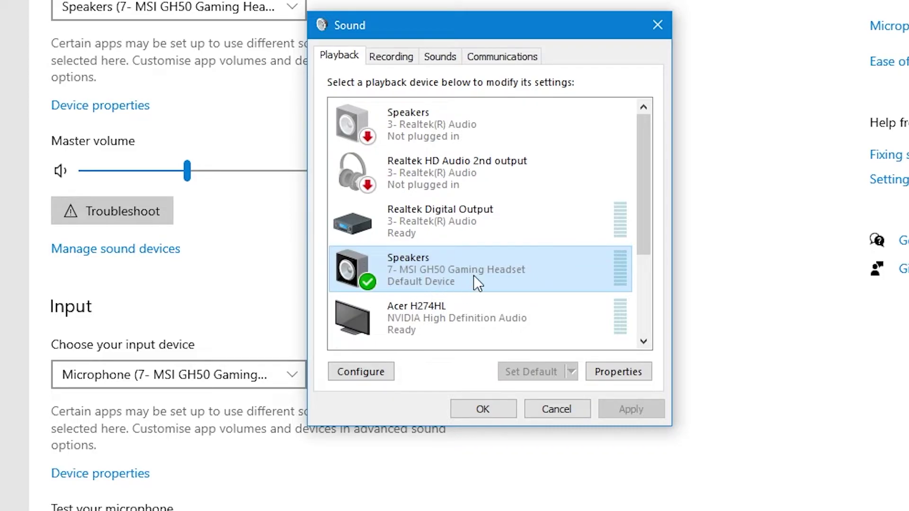
Set the Acer H274HL as the default playback device
click(428, 312)
right_click(428, 313)
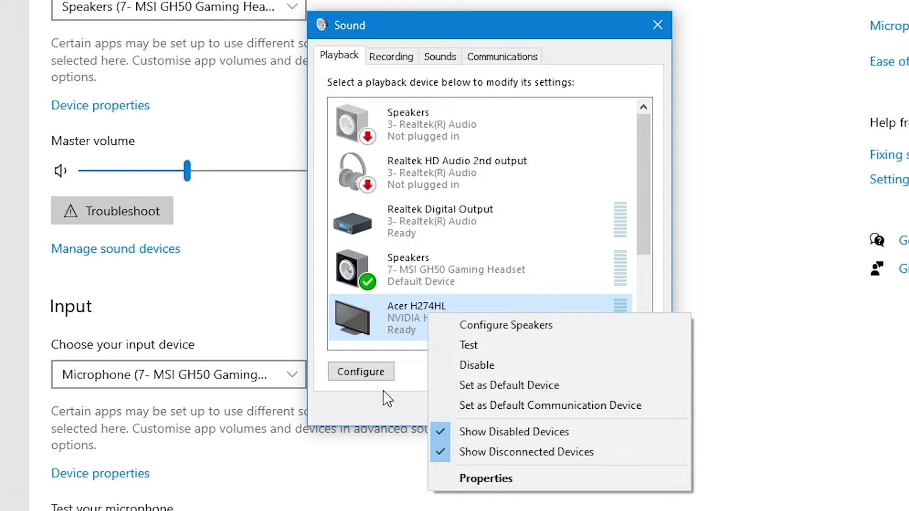
click(487, 387)
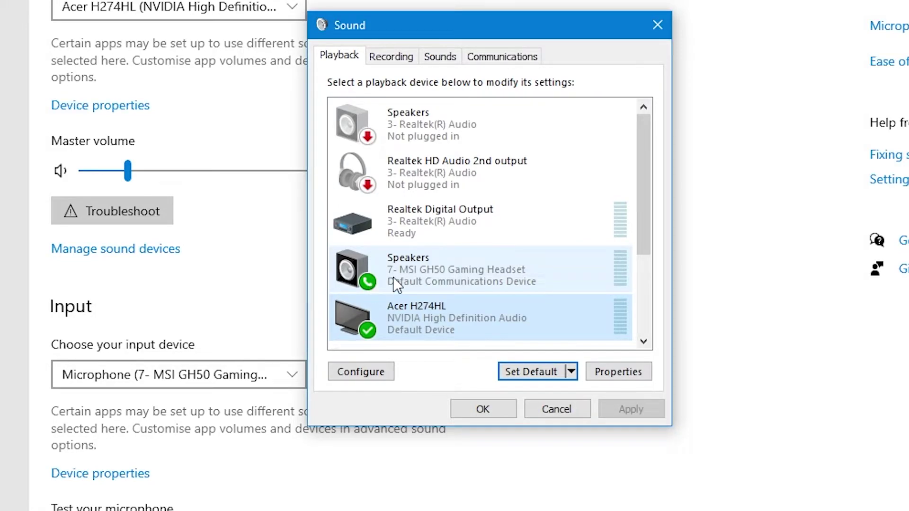
Make Realtek Digital Output the default communication device, and return that role to the MSI GH50 Gaming Headset speakers
right_click(399, 223)
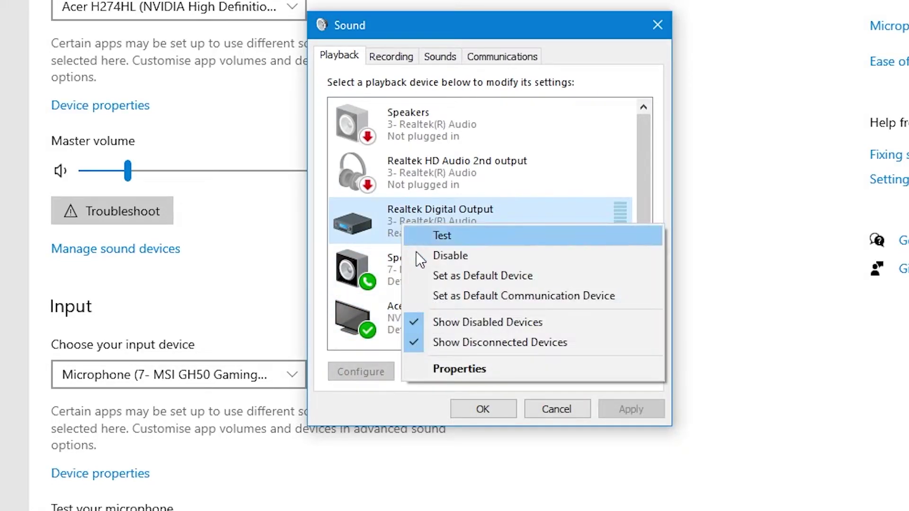
click(471, 297)
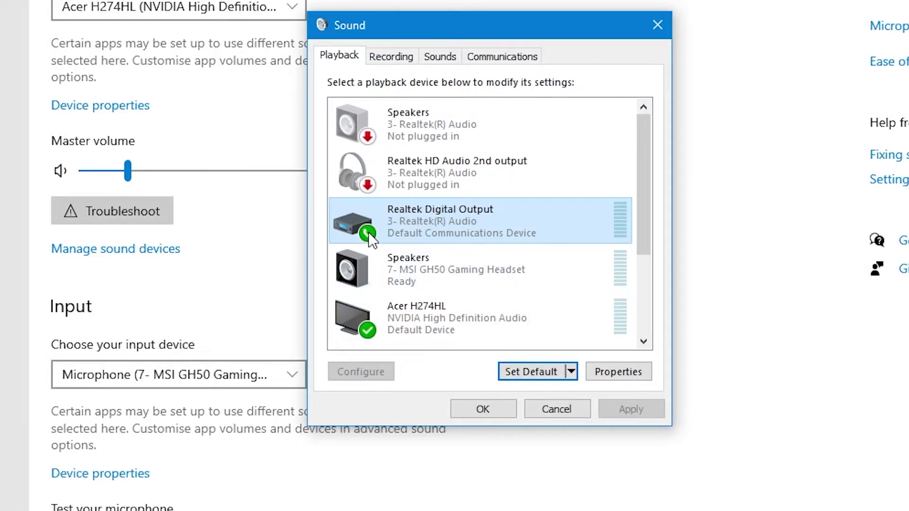
right_click(361, 263)
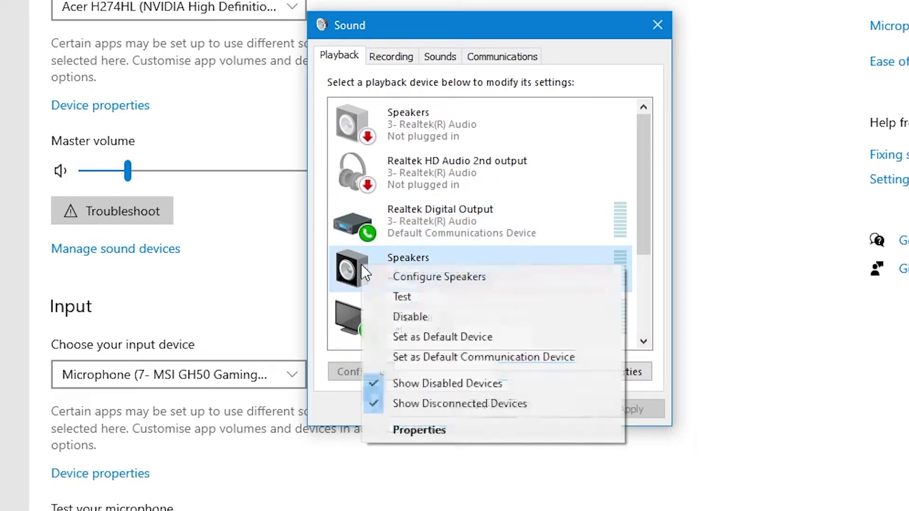
click(420, 357)
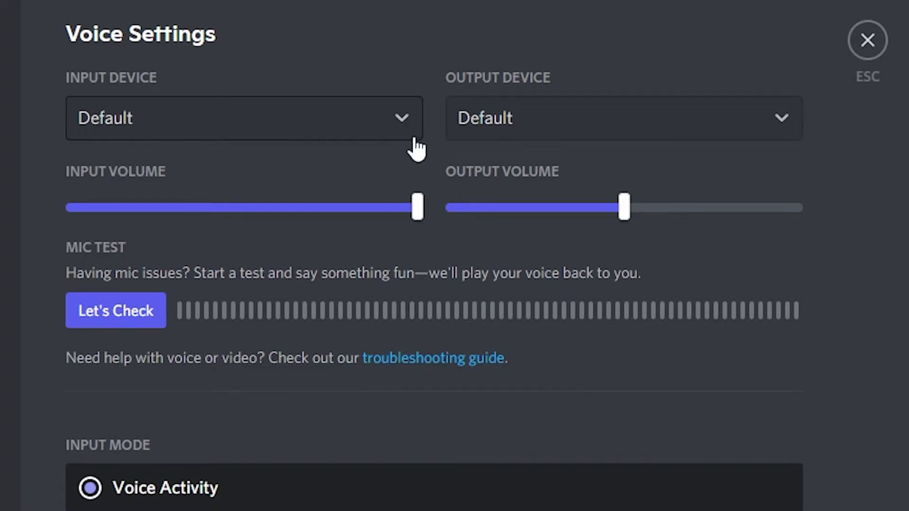
In Discord's voice settings, select the MSI GH50 Gaming Headset microphone as input device and the MSI GH50 Gaming Headset speakers as output device
click(396, 118)
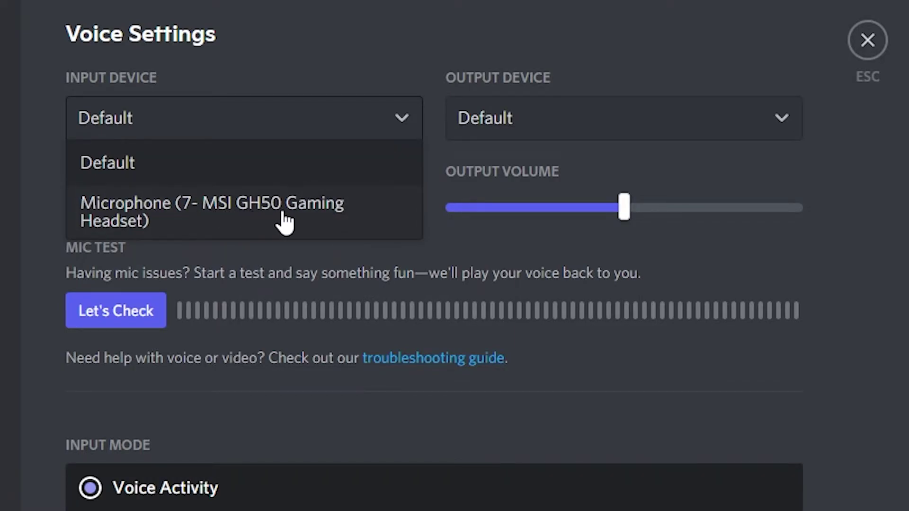
click(202, 221)
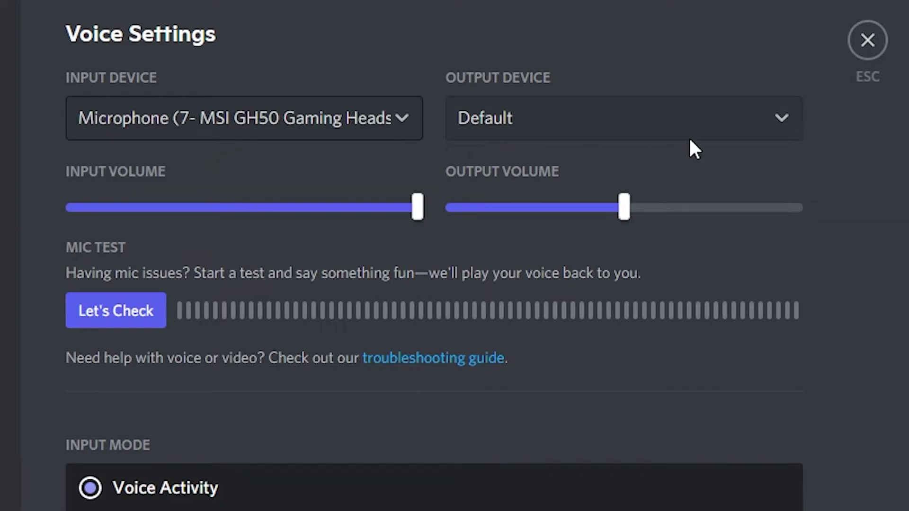
click(666, 116)
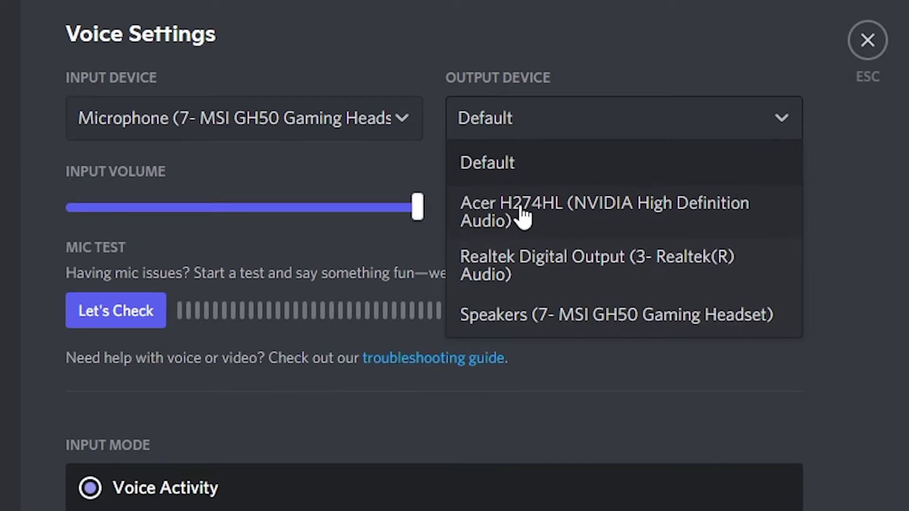
click(601, 325)
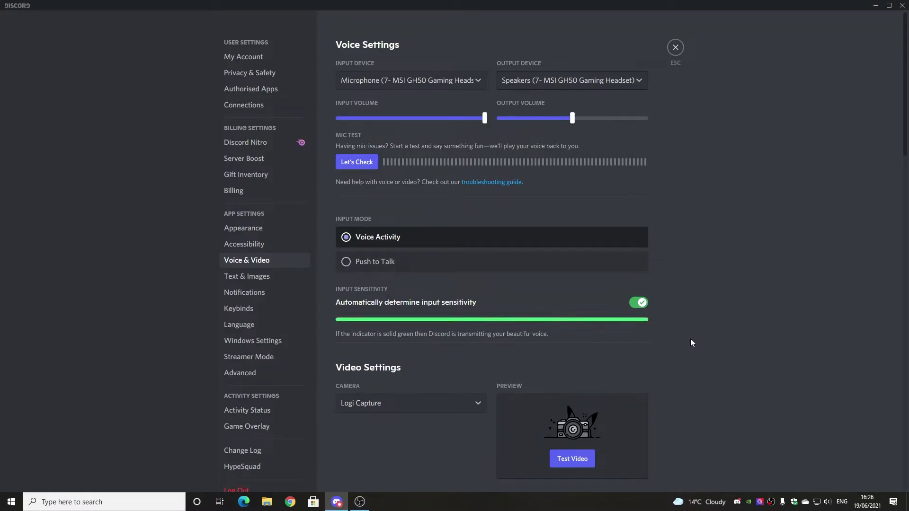
Change Discord's audio subsystem from the voice and video settings to Legacy, and accept the relaunch
scroll(690, 339, down, 3)
scroll(690, 341, down, 10)
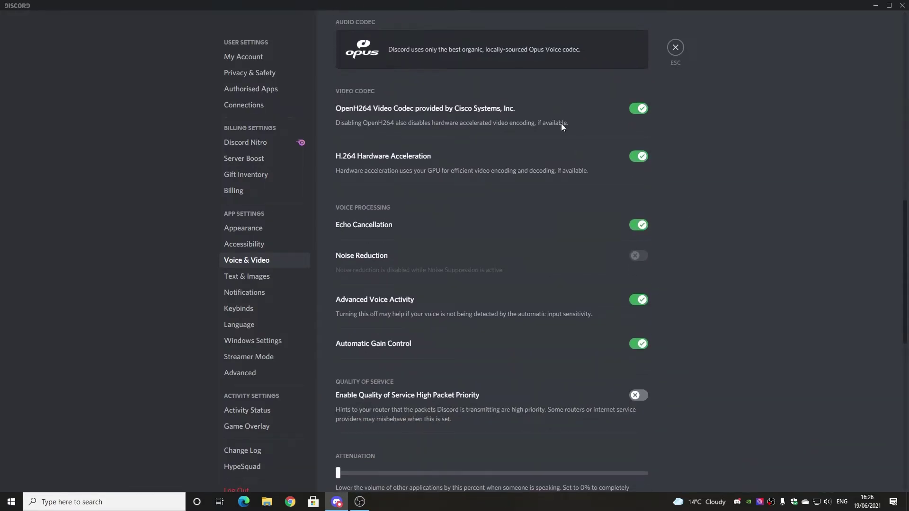
scroll(668, 229, down, 7)
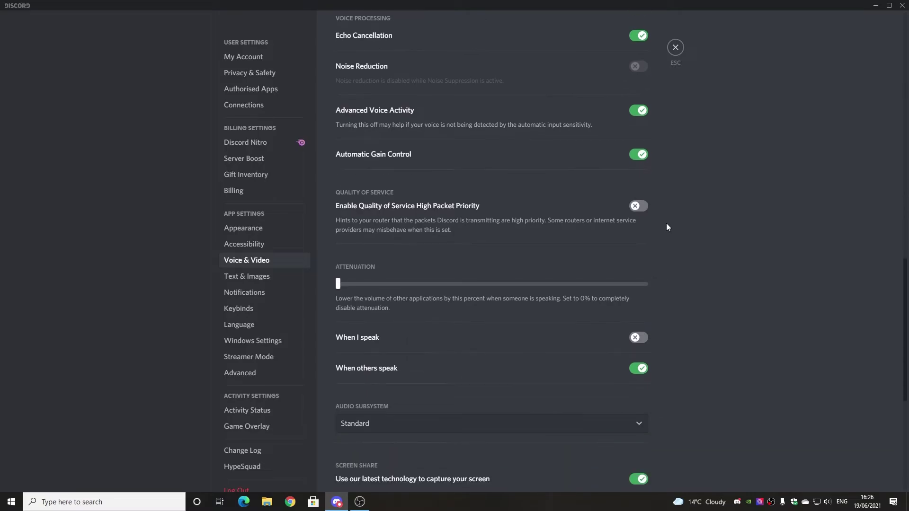
scroll(667, 224, down, 2)
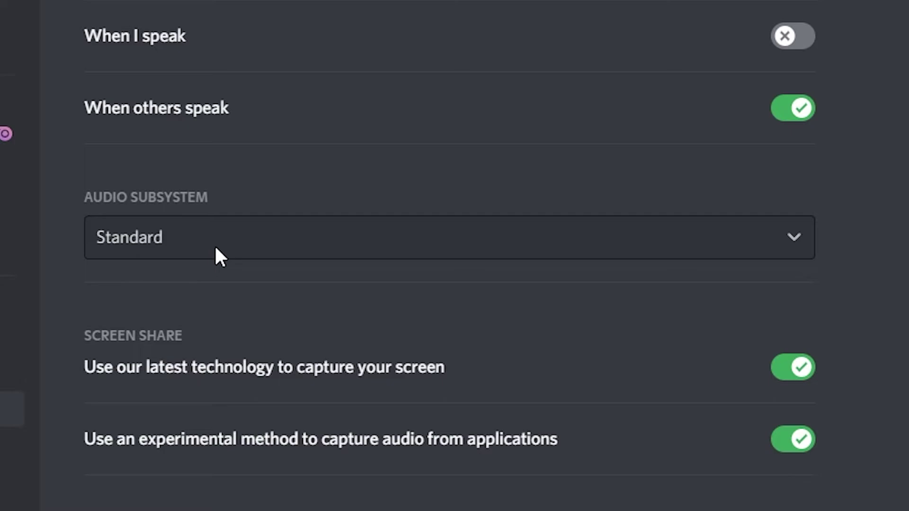
click(297, 247)
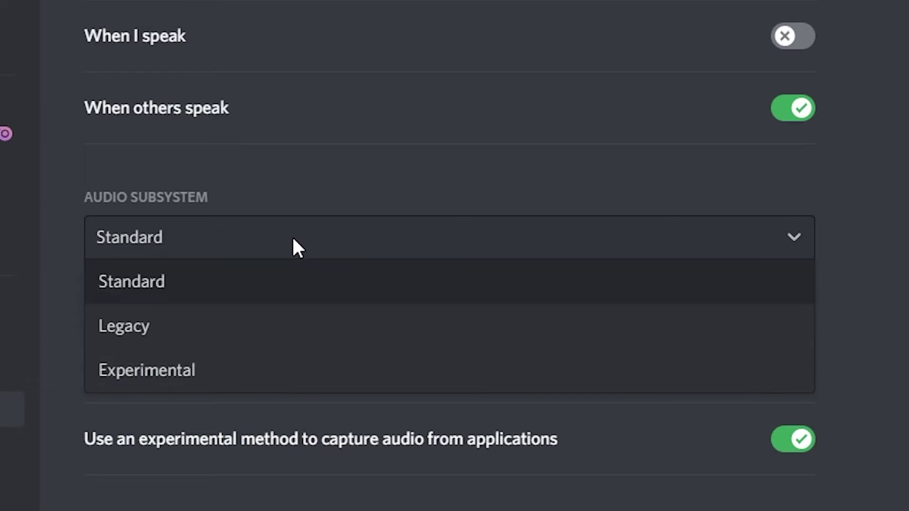
key(Escape)
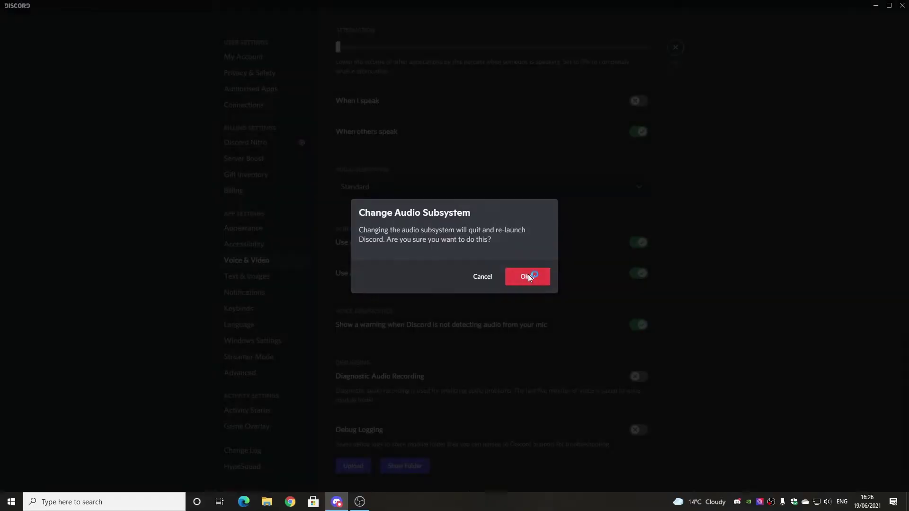
click(716, 375)
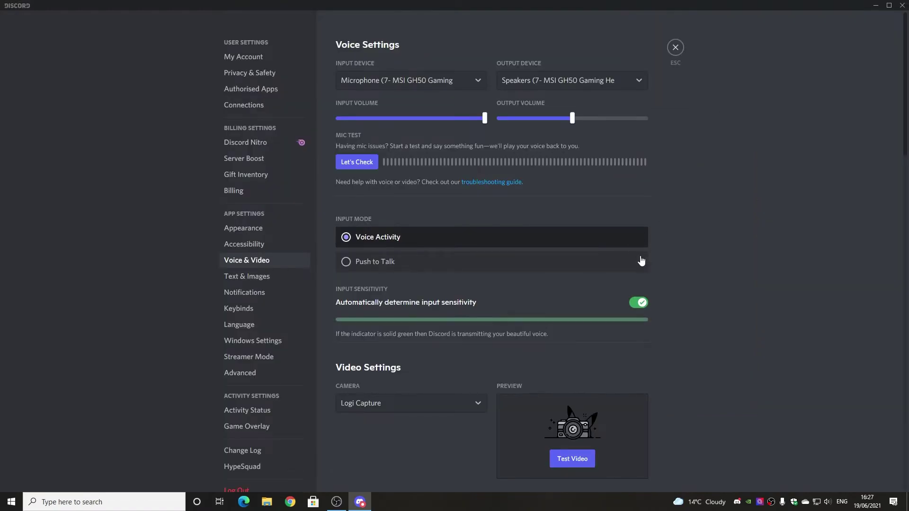
Review the voice and video settings, including the selected audio subsystem, its available options, and the input and output devices
scroll(641, 262, down, 6)
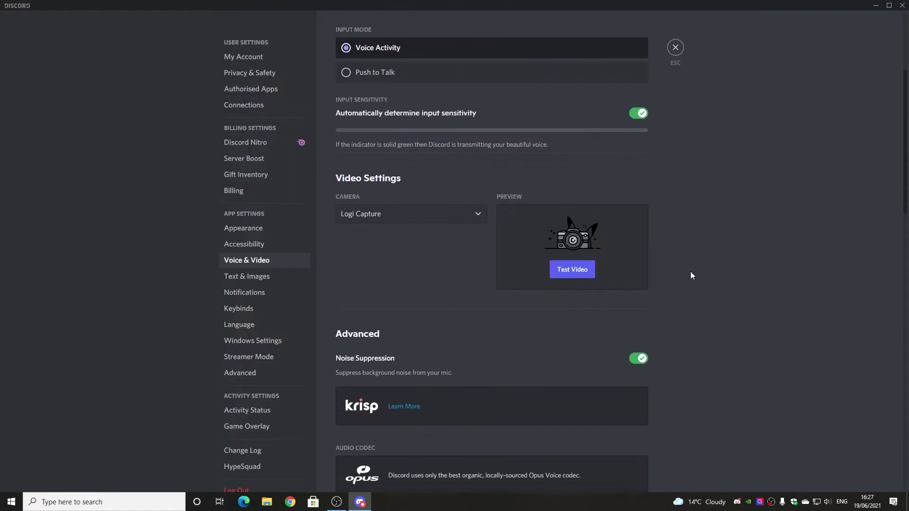
scroll(640, 254, down, 6)
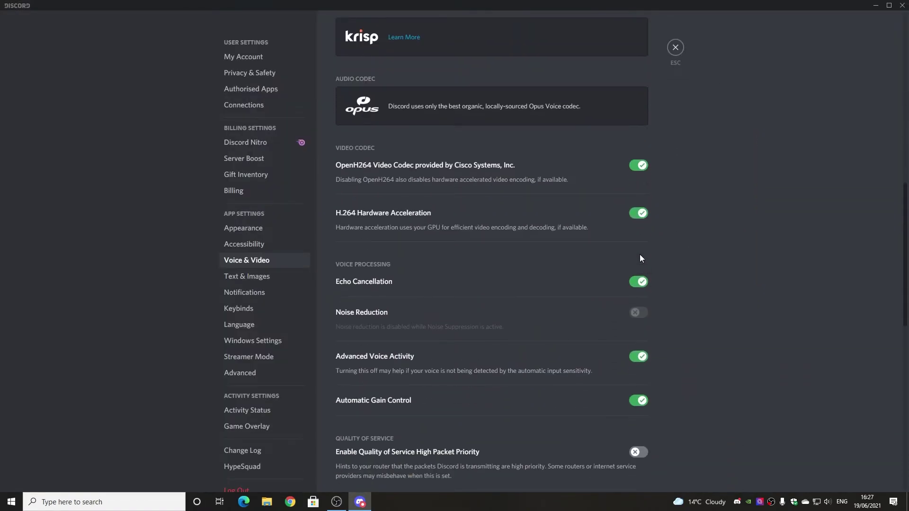
scroll(640, 254, up, 5)
scroll(640, 255, up, 2)
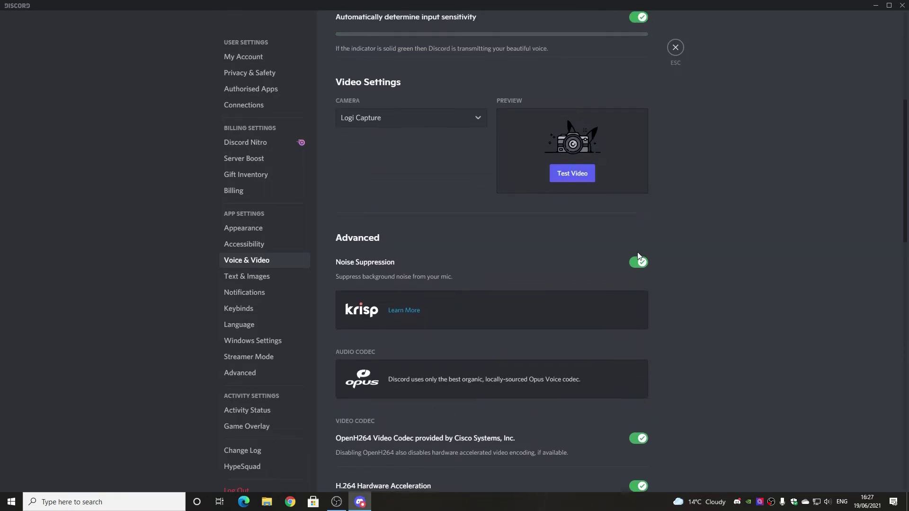
scroll(636, 251, down, 8)
scroll(634, 255, up, 1)
scroll(635, 261, down, 7)
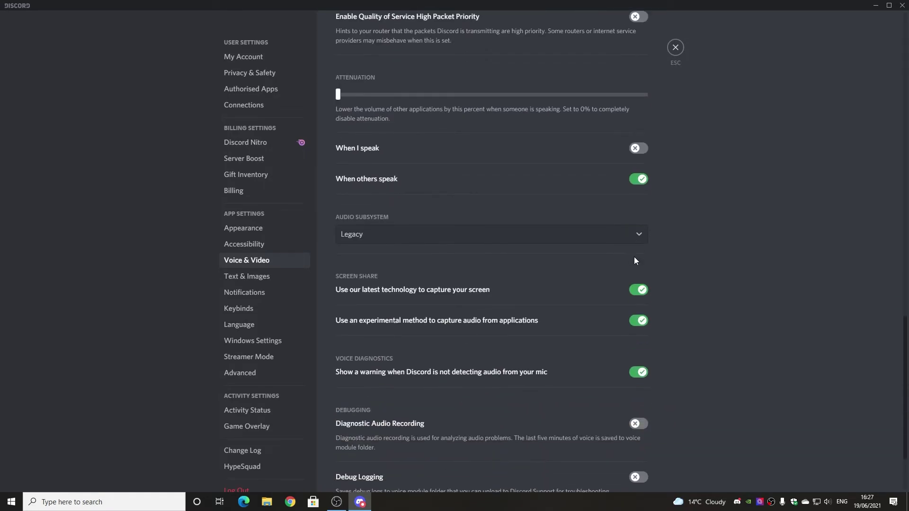
scroll(635, 260, down, 2)
scroll(635, 260, up, 2)
scroll(519, 330, down, 2)
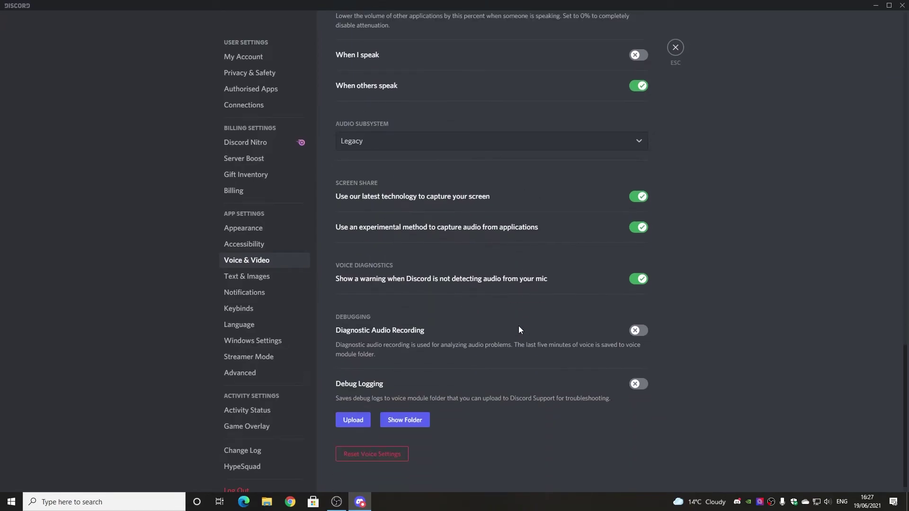
click(390, 139)
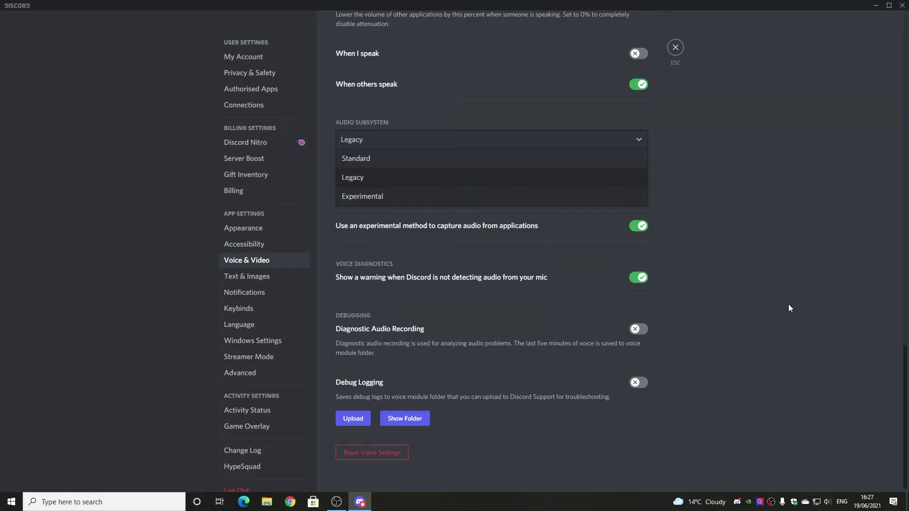
scroll(748, 326, up, 15)
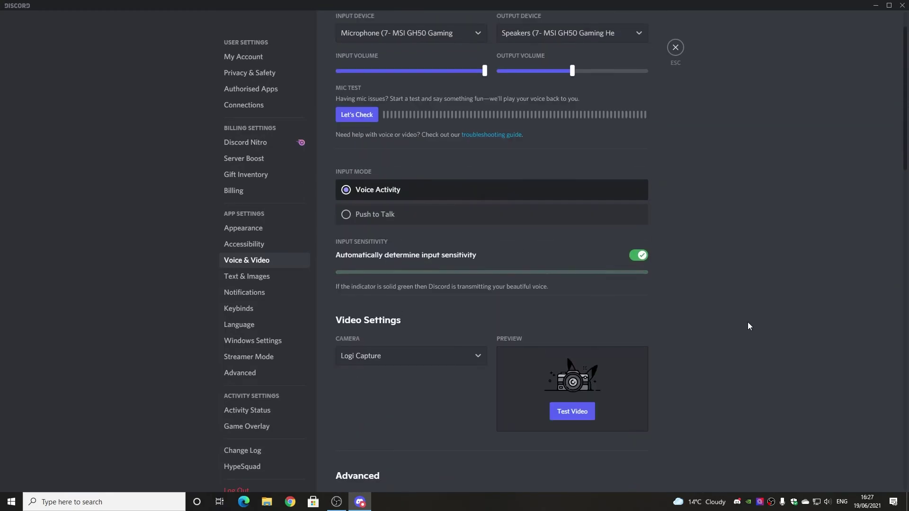
scroll(747, 326, up, 1)
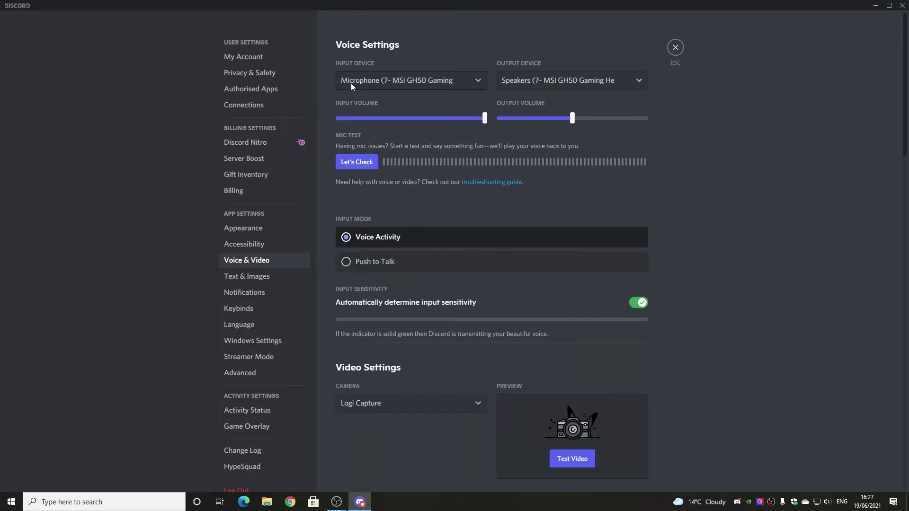